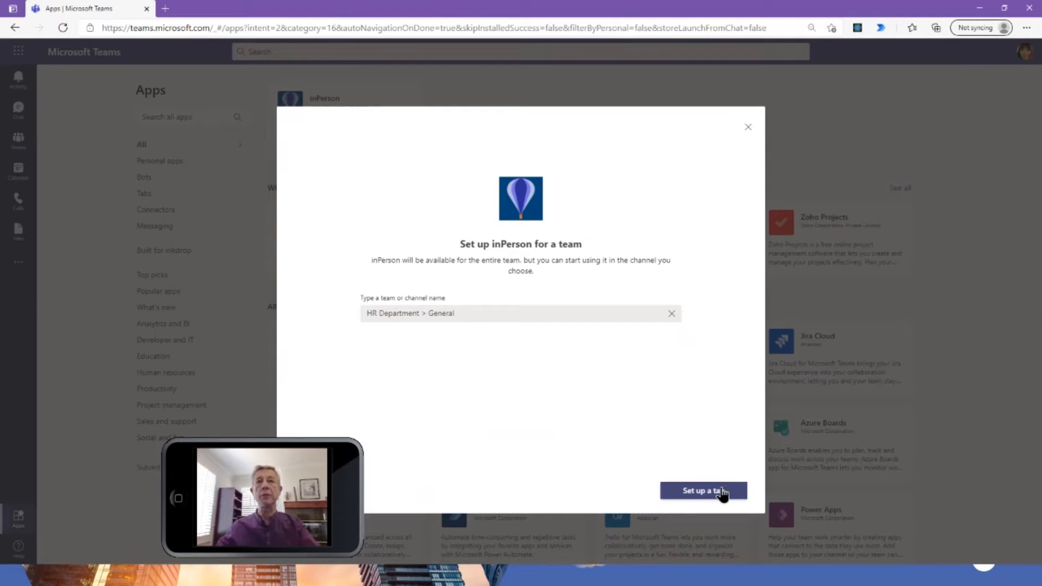
Step: Set up inPerson as a tab in the HR Department General channel and initialize its data store
click(704, 494)
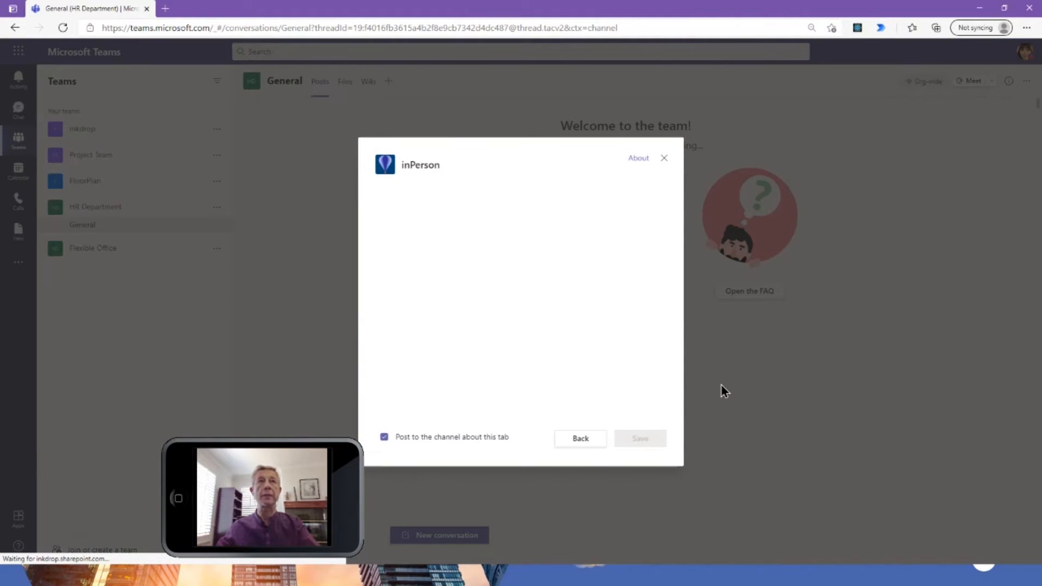
click(654, 442)
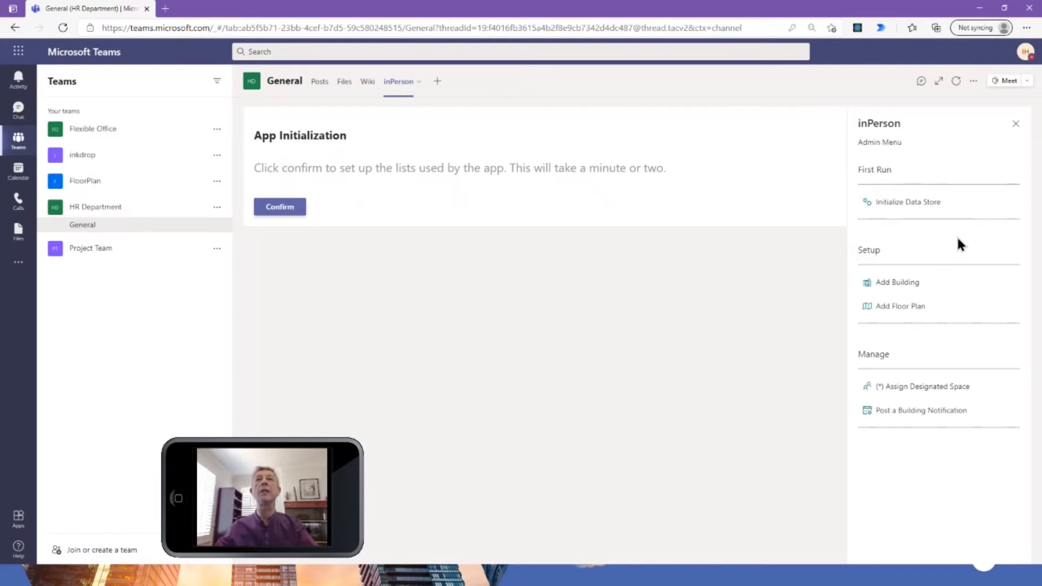
click(280, 207)
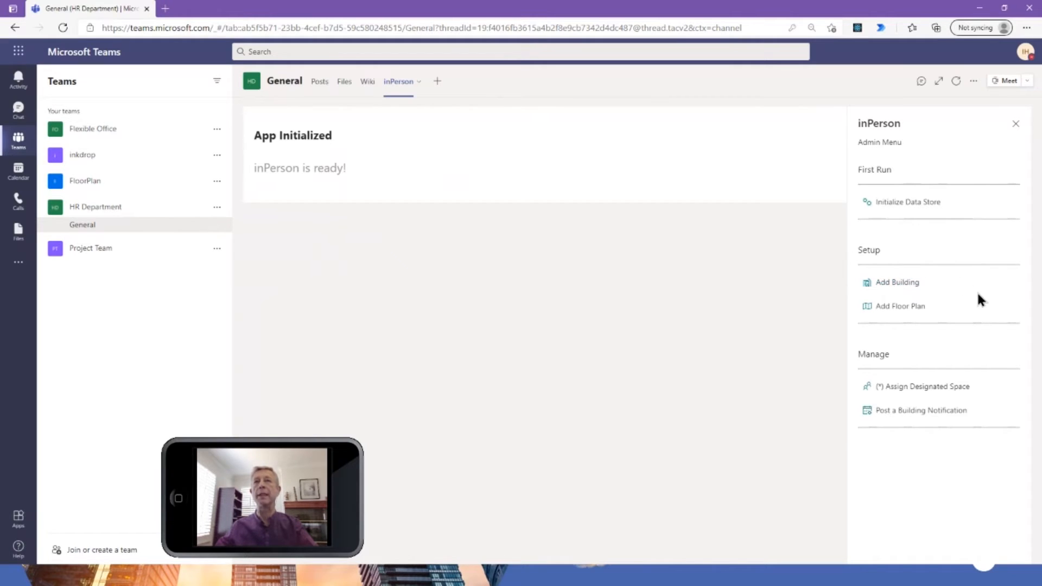
Step: Start a new building record titled 4S Ranch Office and enter the office's address from the matching location suggestion
click(905, 289)
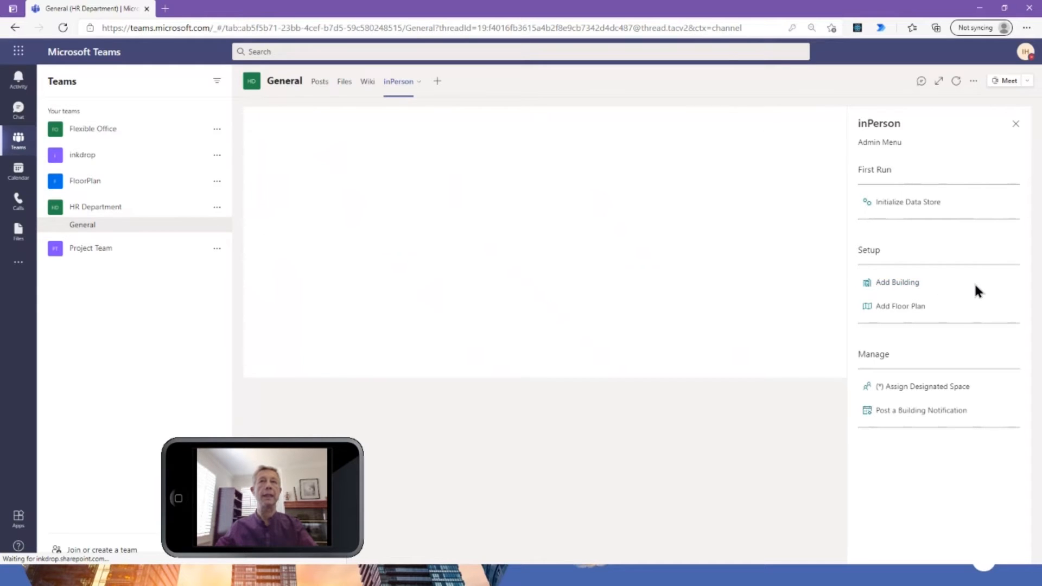
click(485, 207)
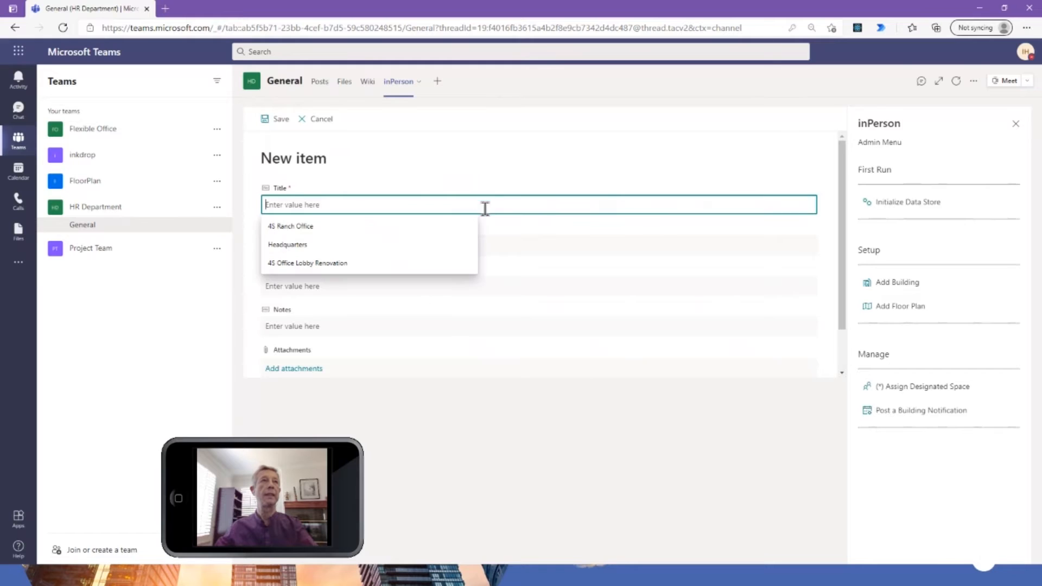
click(312, 228)
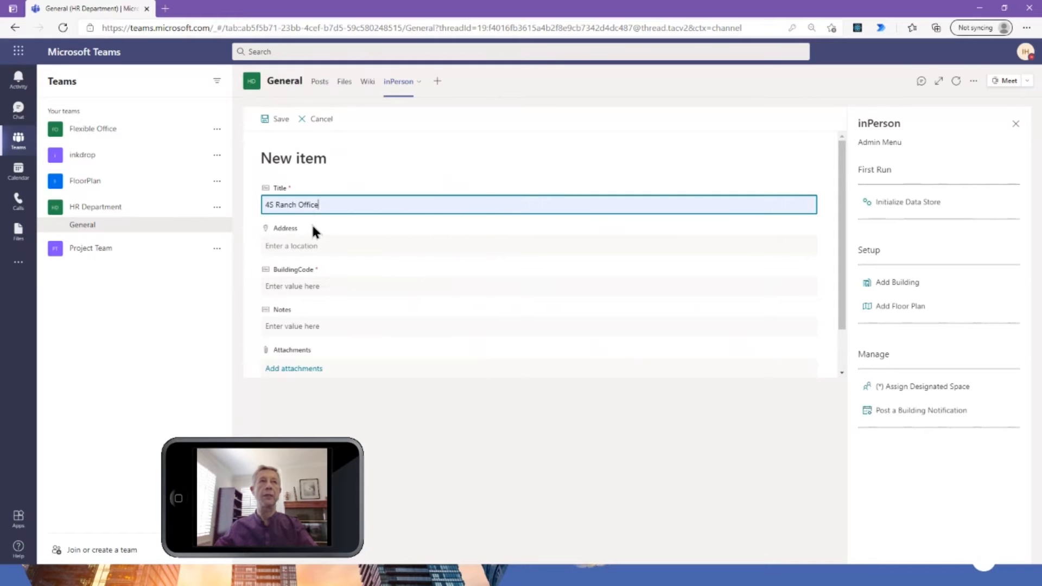
click(435, 246)
text(16532 san r)
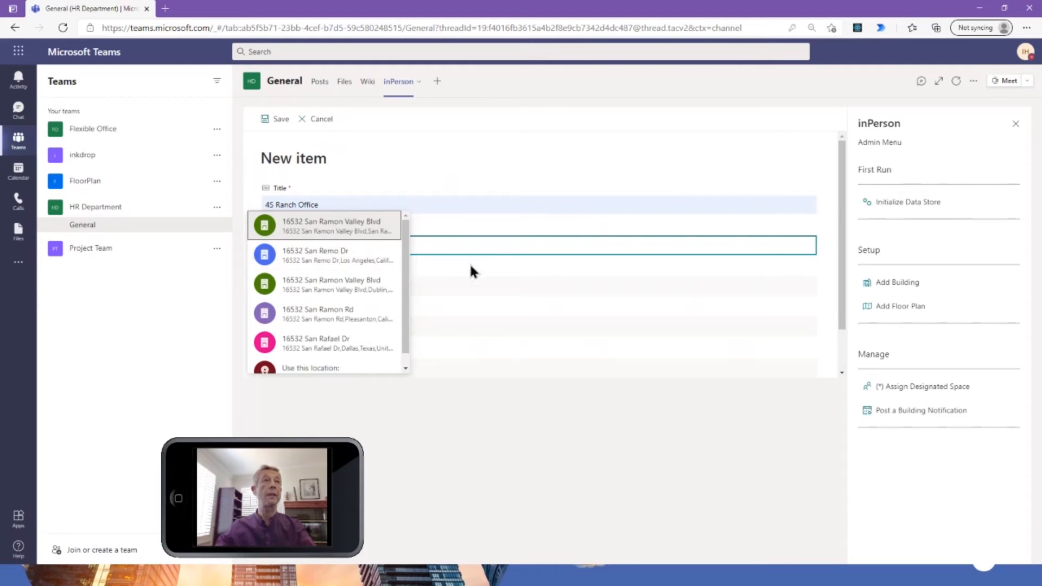
text(u)
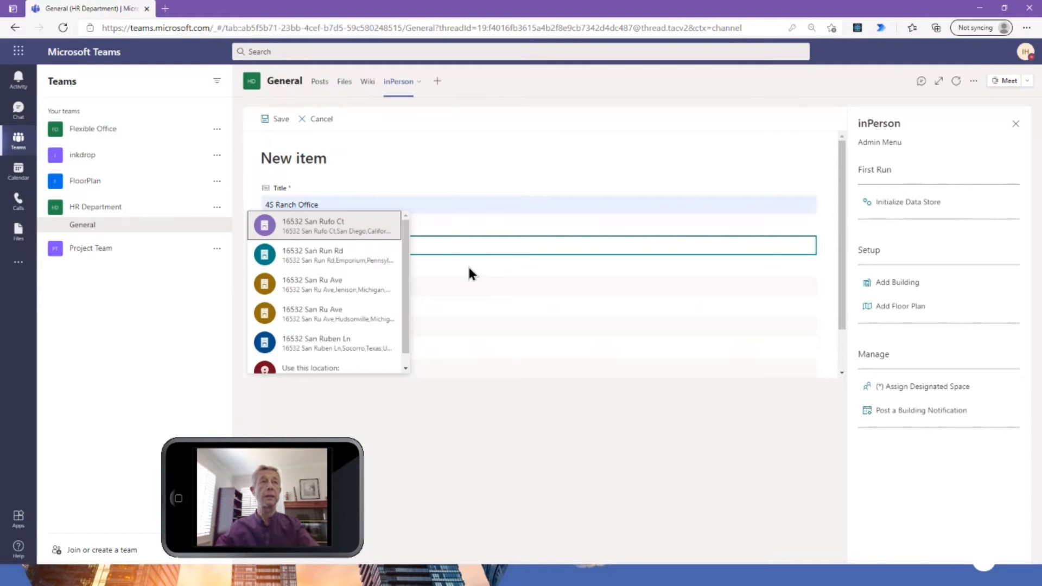
click(331, 223)
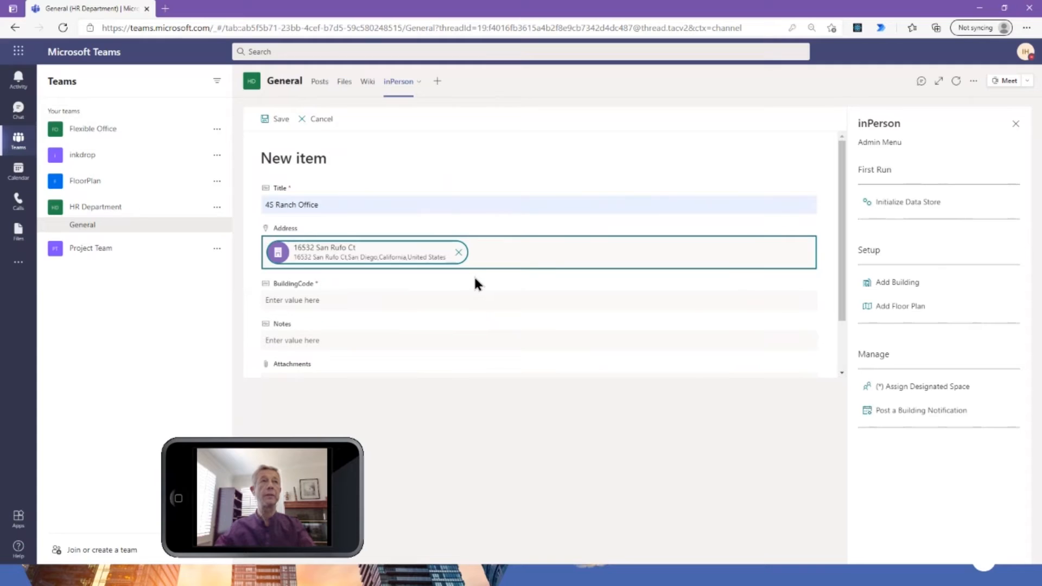
Step: Set the building code to 4S and save the building record
click(396, 298)
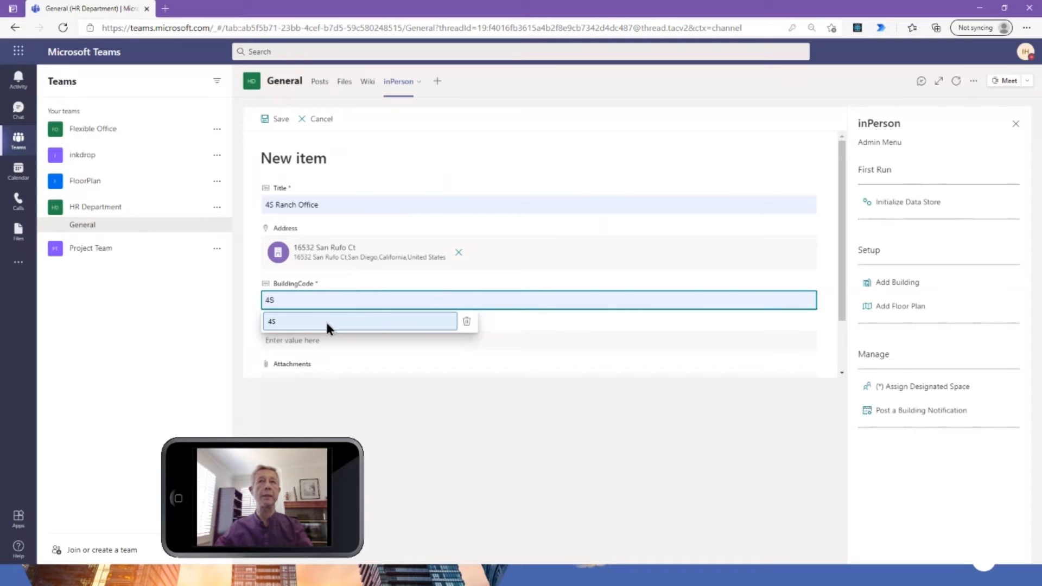
click(311, 318)
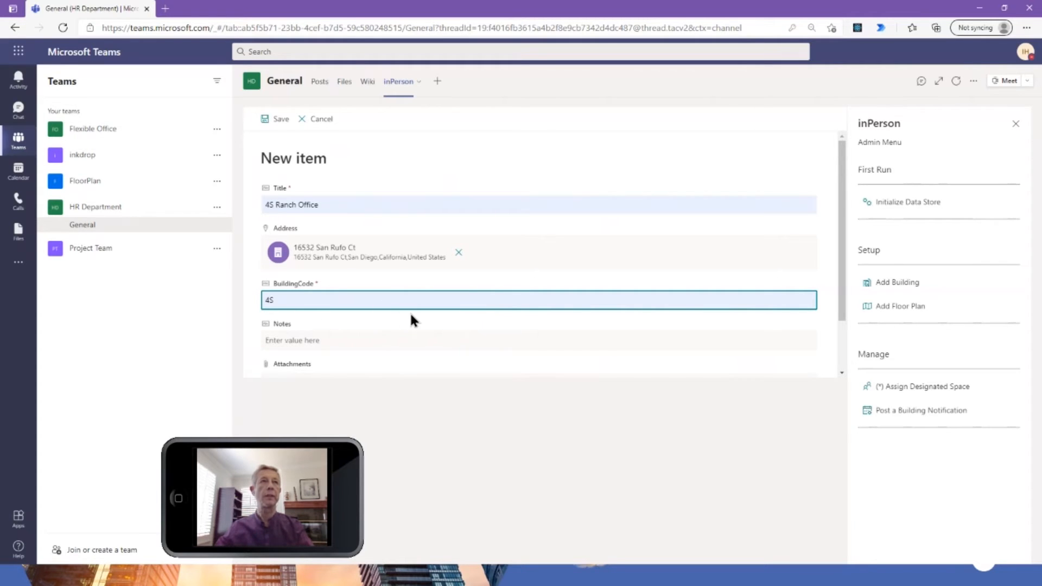
scroll(446, 313, down, 1)
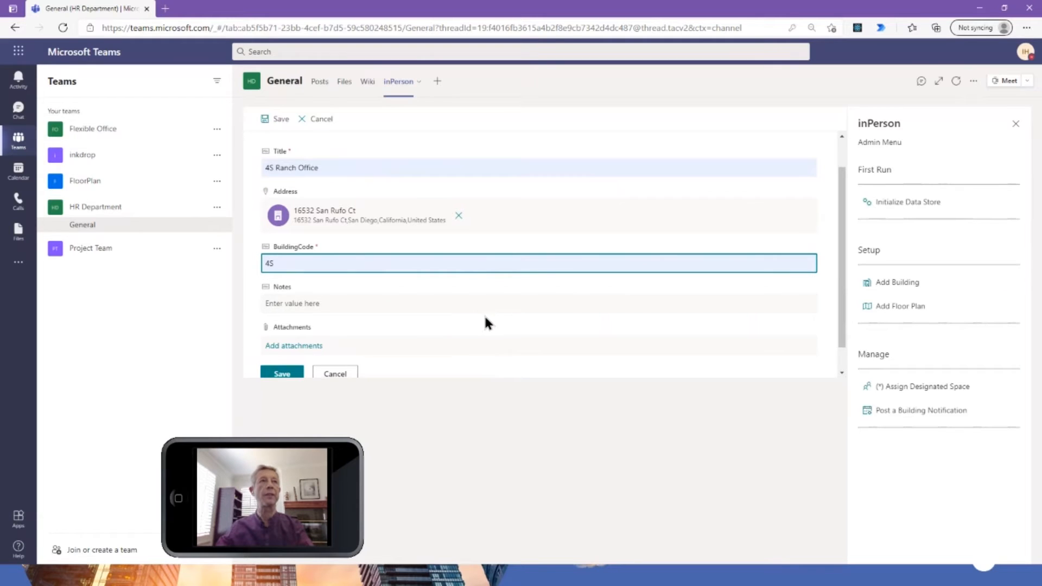
scroll(484, 313, down, 1)
click(284, 347)
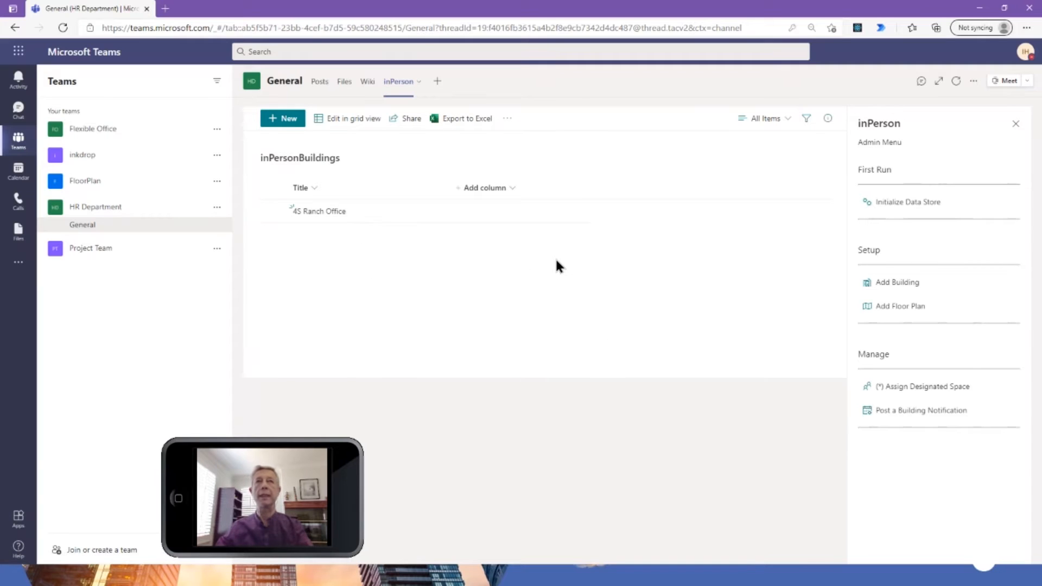
Step: Start a new floor plan for 4S Ranch Office with code 1N and version 1.0
click(906, 307)
click(331, 122)
click(302, 141)
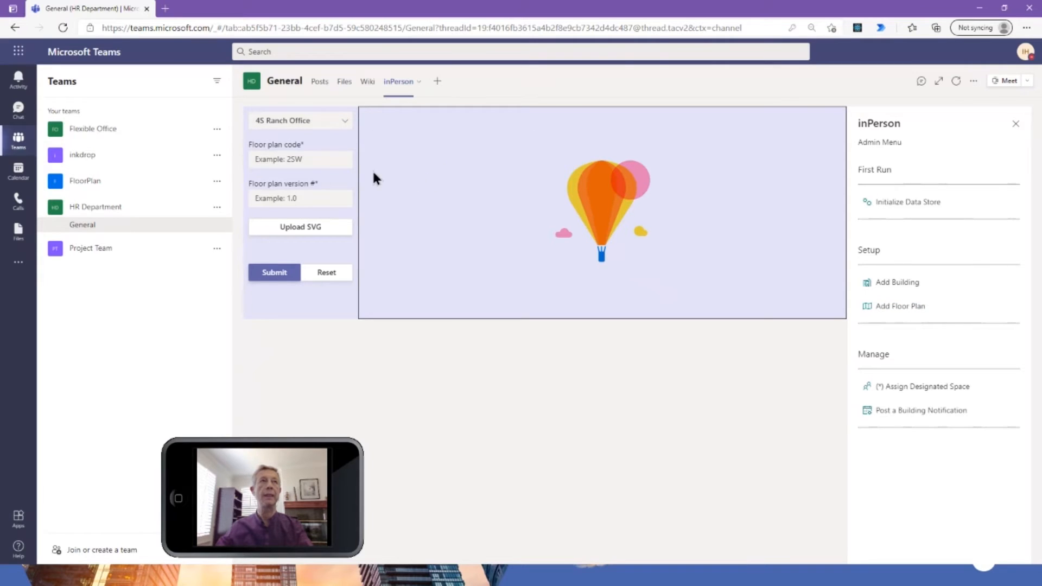
click(319, 159)
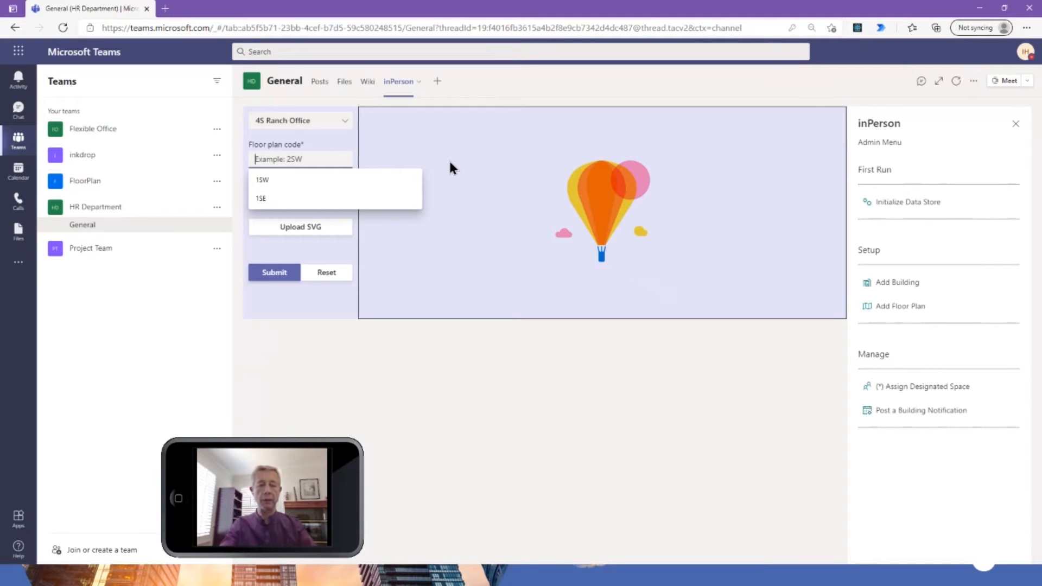
text(1)
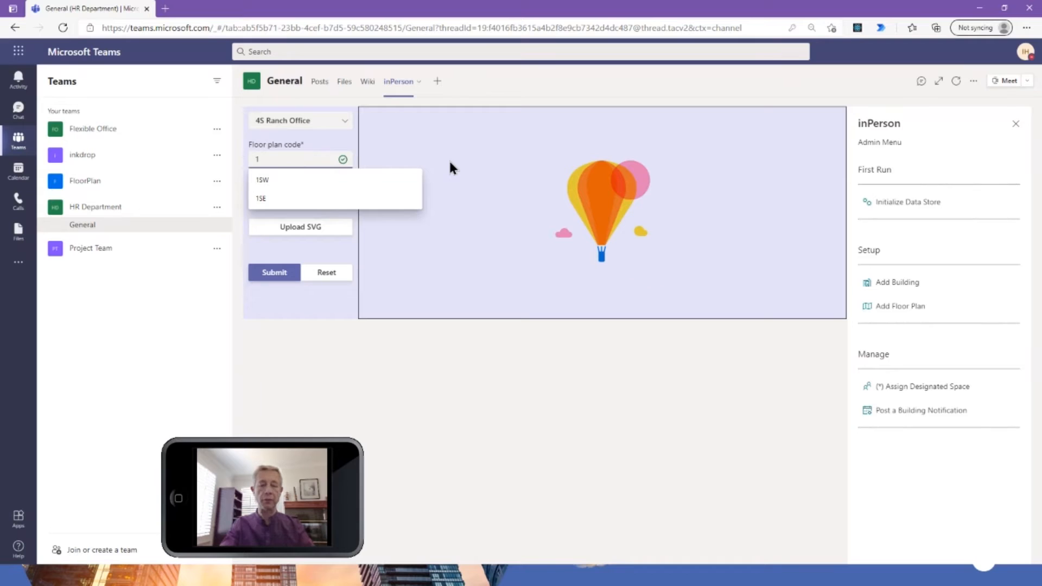
text(N)
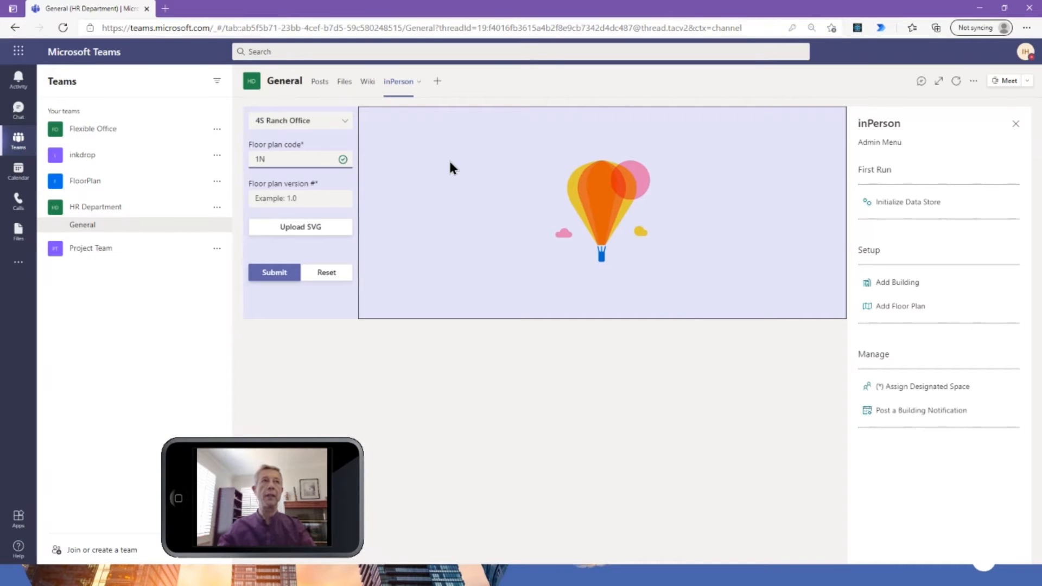
click(316, 196)
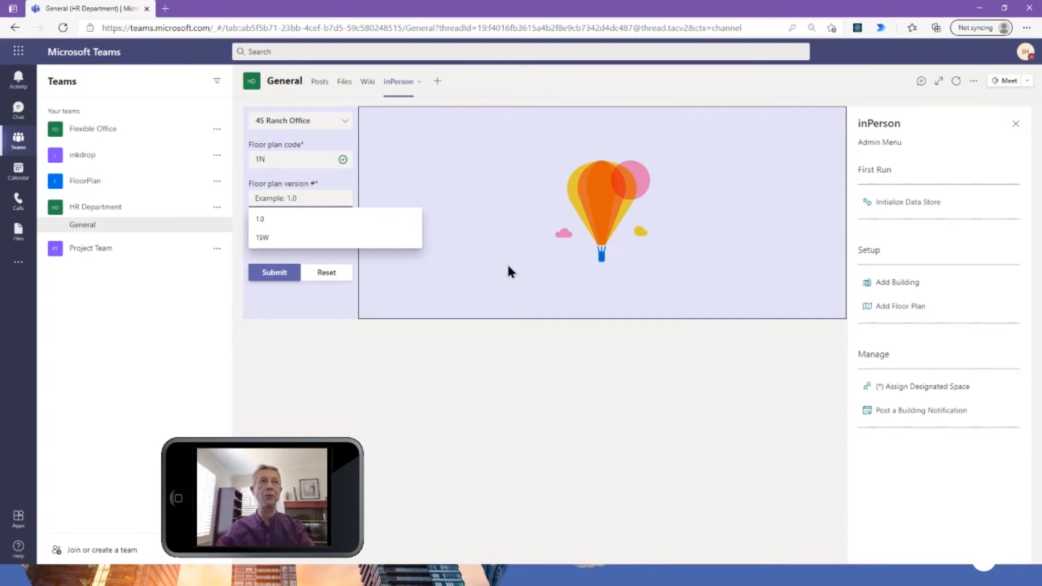
click(287, 220)
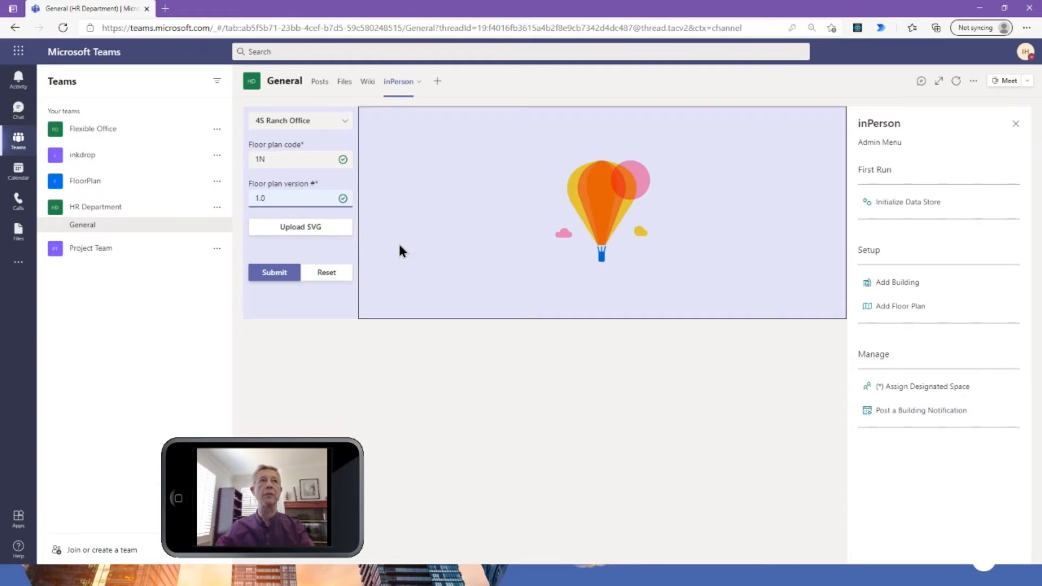
Step: Upload Visio 1N.svg from the Floor Plans folder as the floor plan drawing
click(299, 232)
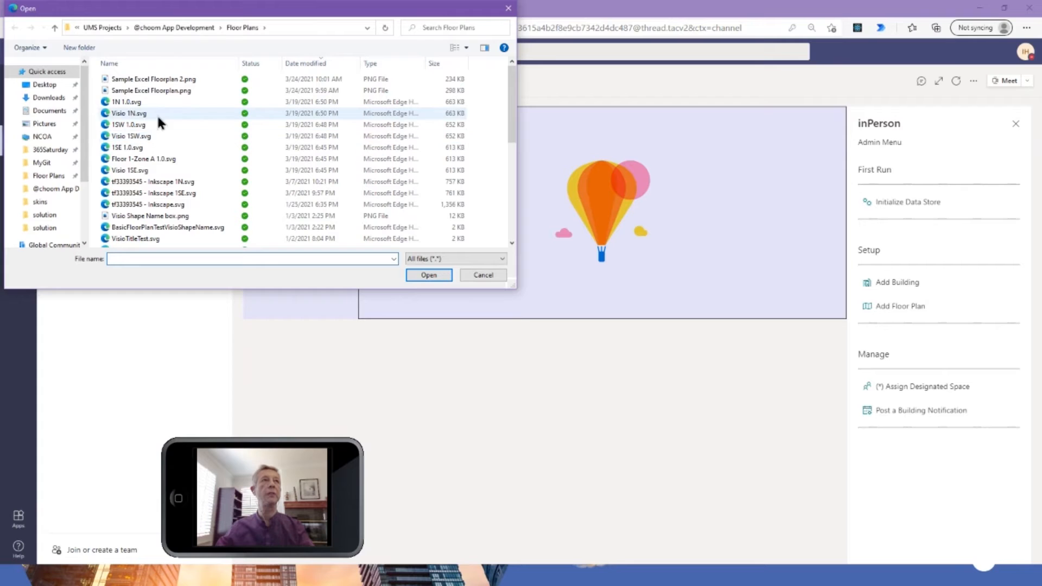
click(115, 109)
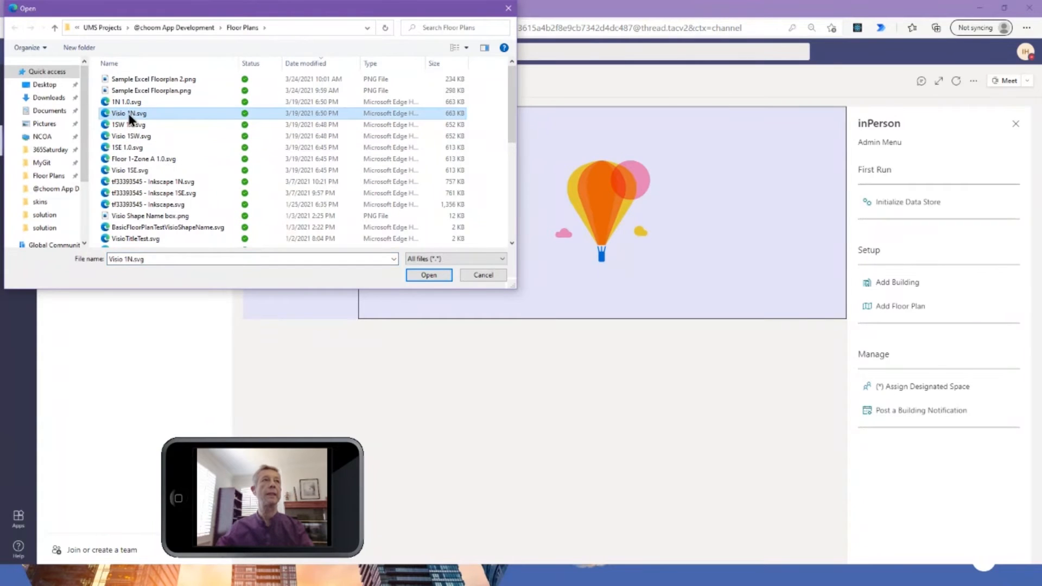
click(427, 273)
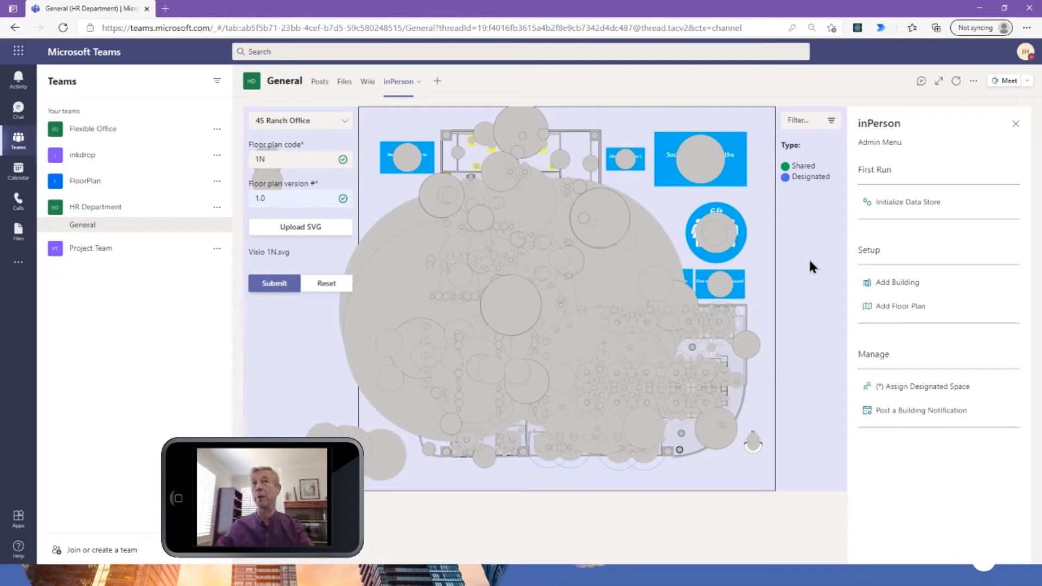
Step: Filter the floor plan's shape markers by the word "space"
click(797, 120)
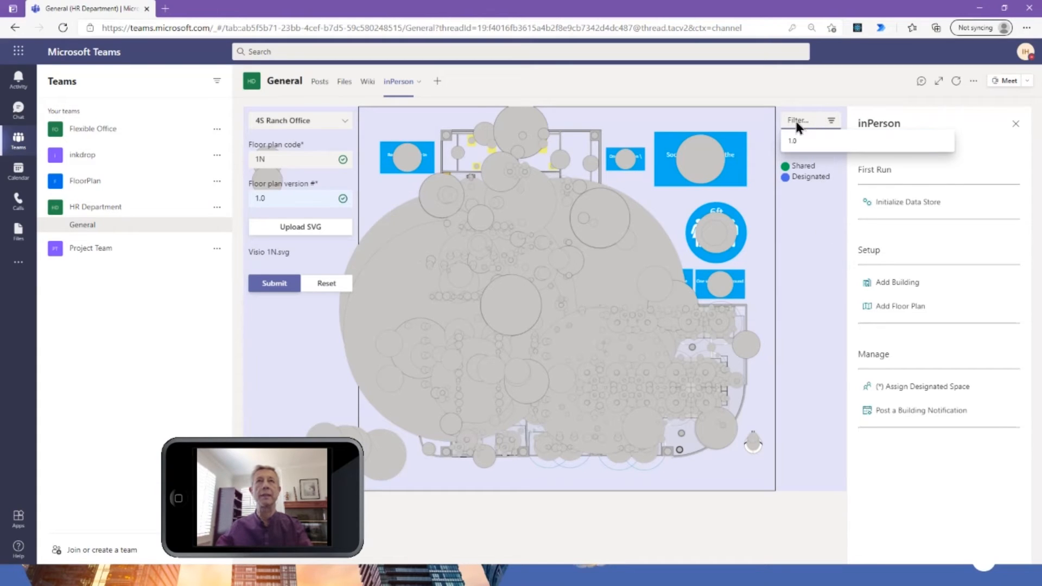
click(943, 141)
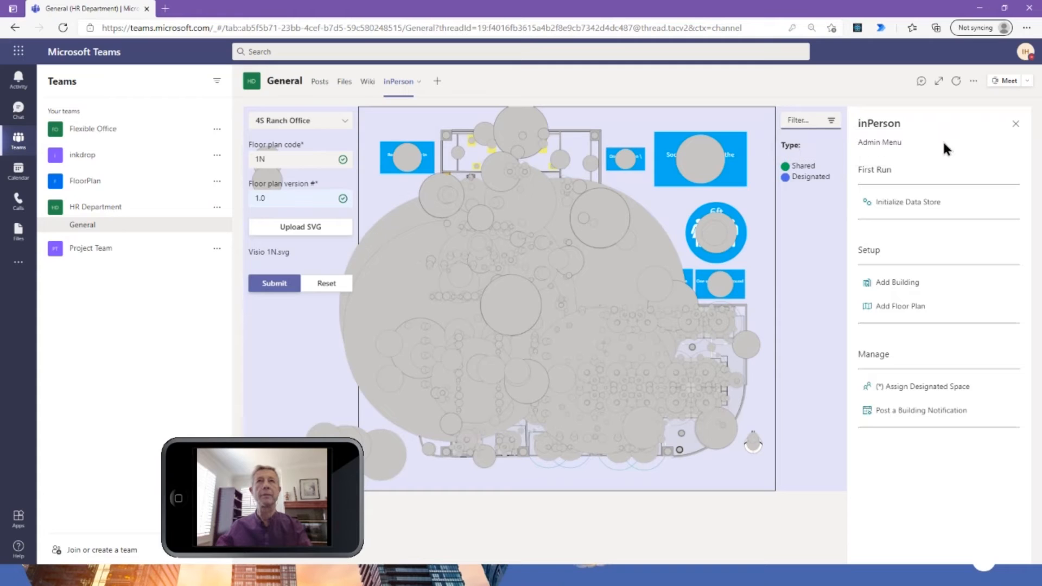
click(801, 122)
text(space)
click(817, 217)
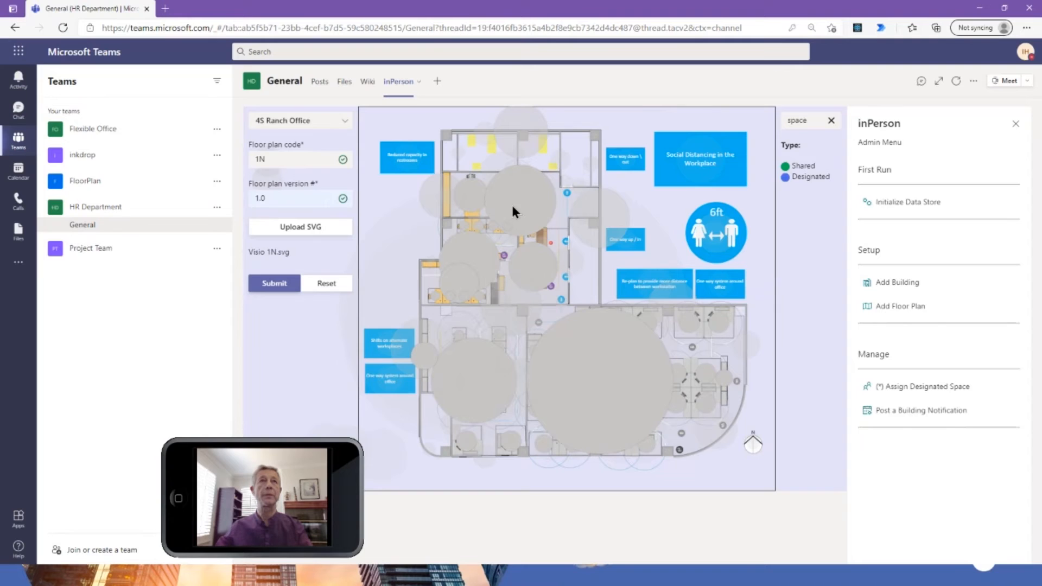
Step: Classify Space.917, the large circle over the upper rooms, as Discarded
click(522, 194)
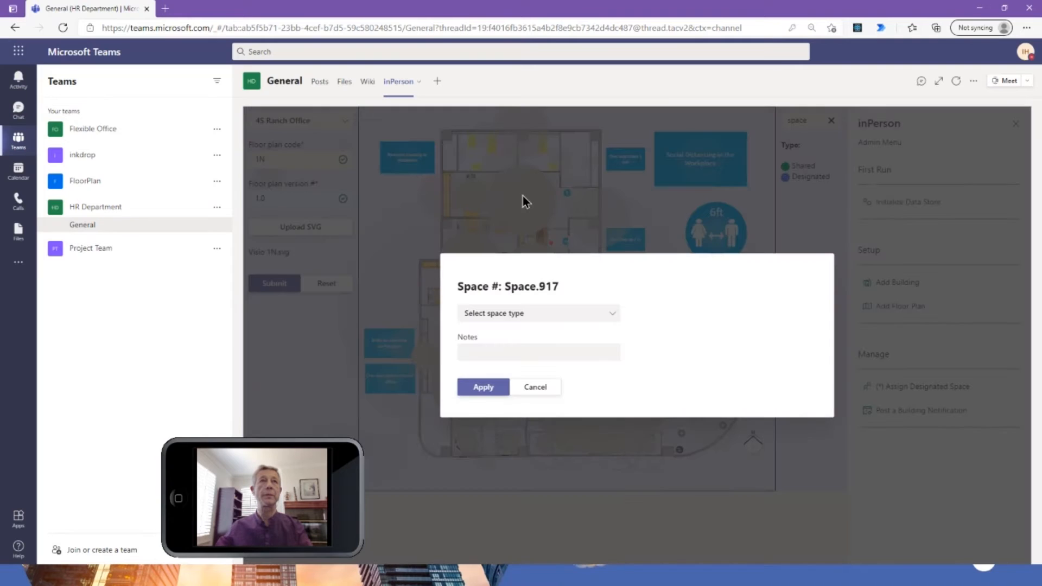
click(517, 315)
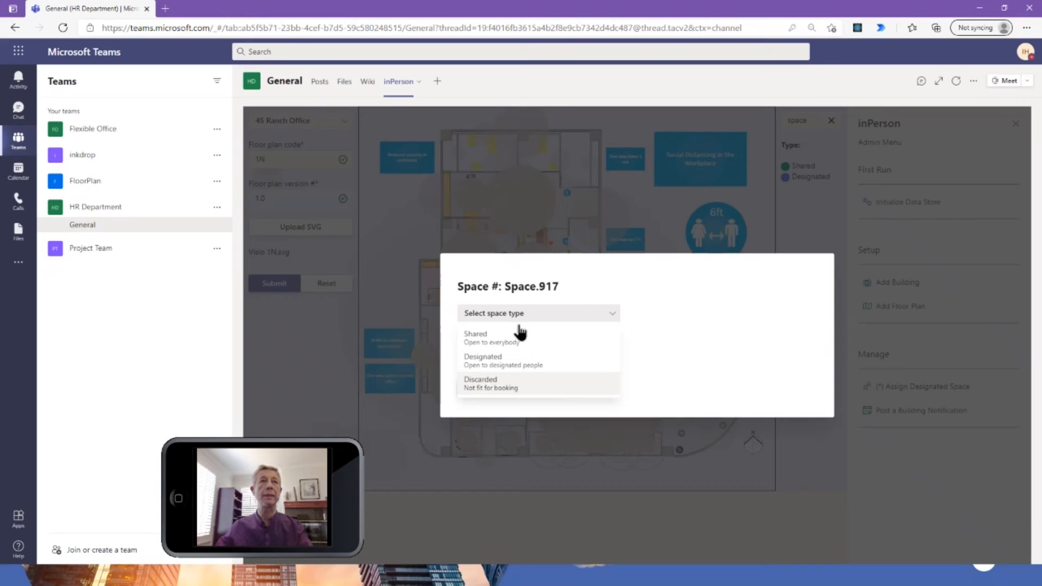
click(481, 384)
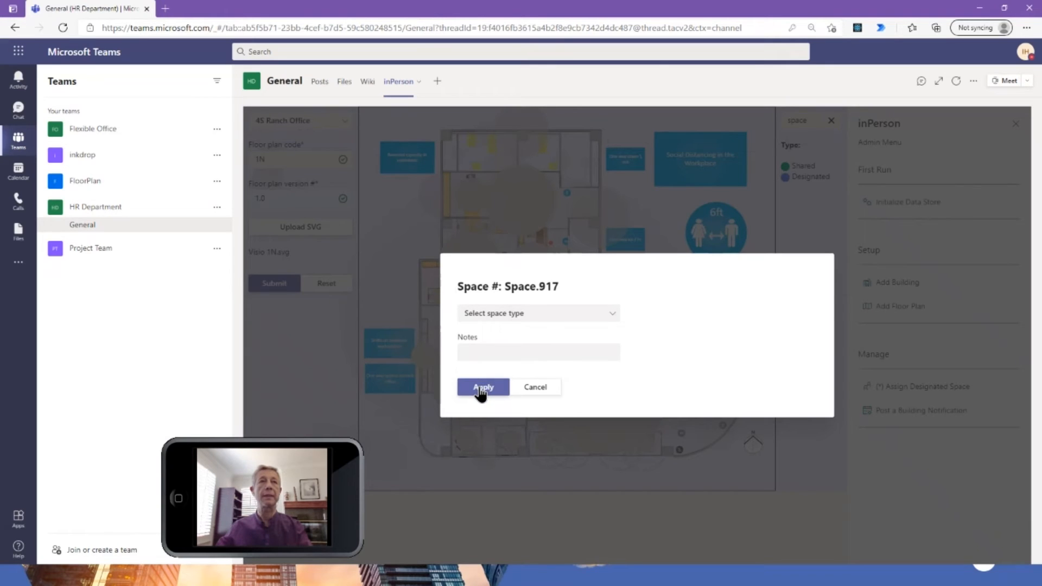
click(481, 389)
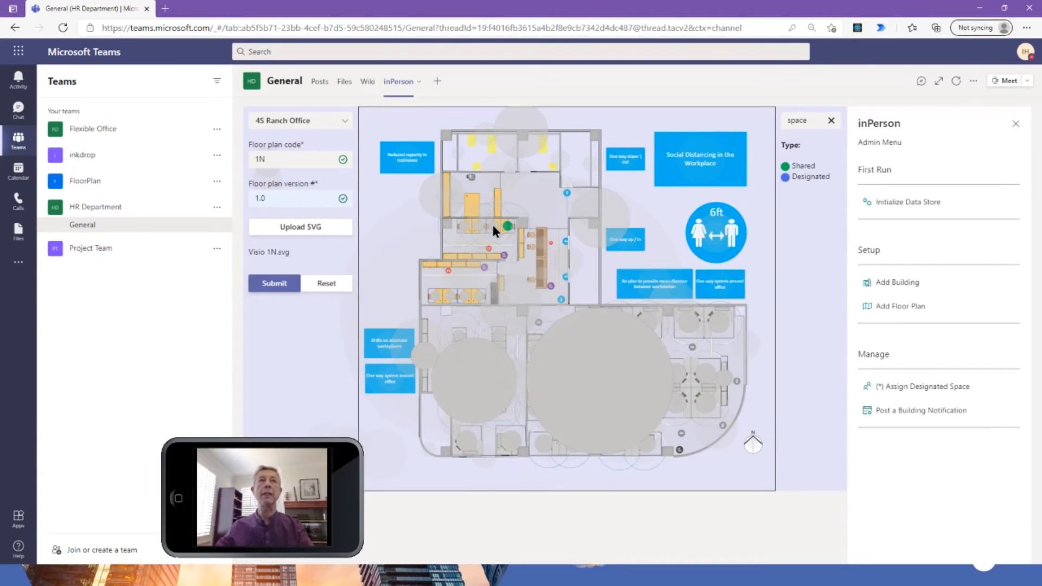
Step: Classify six desk spaces as Shared and two as Designated, and submit floor plan 1N version 1.0
click(493, 227)
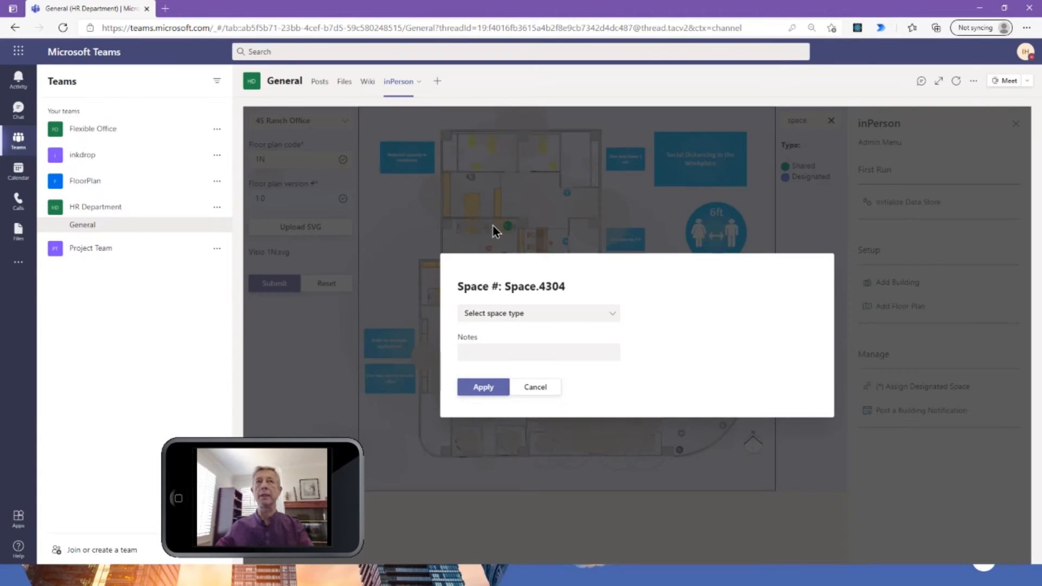
click(510, 315)
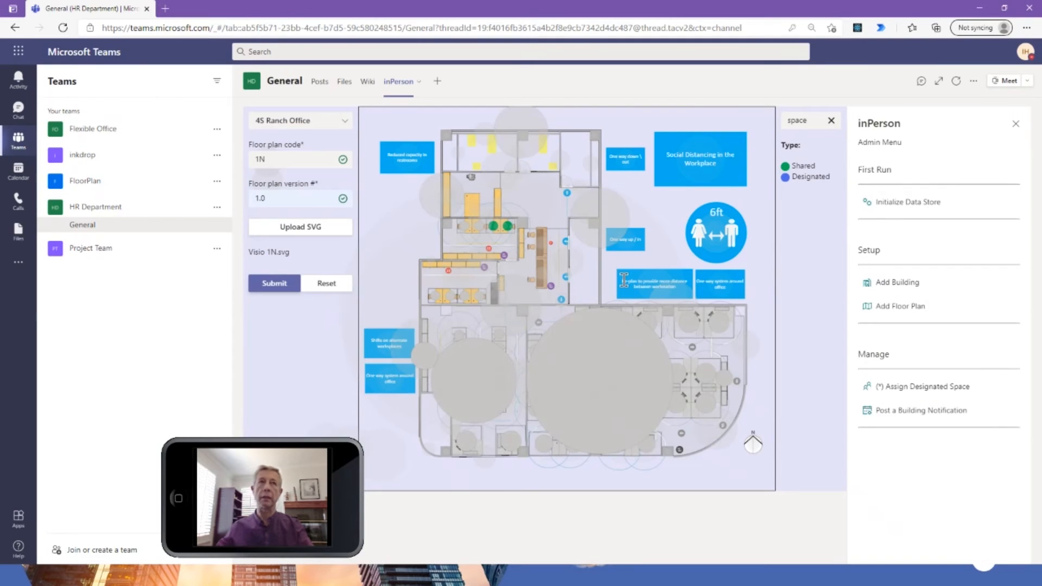
click(588, 243)
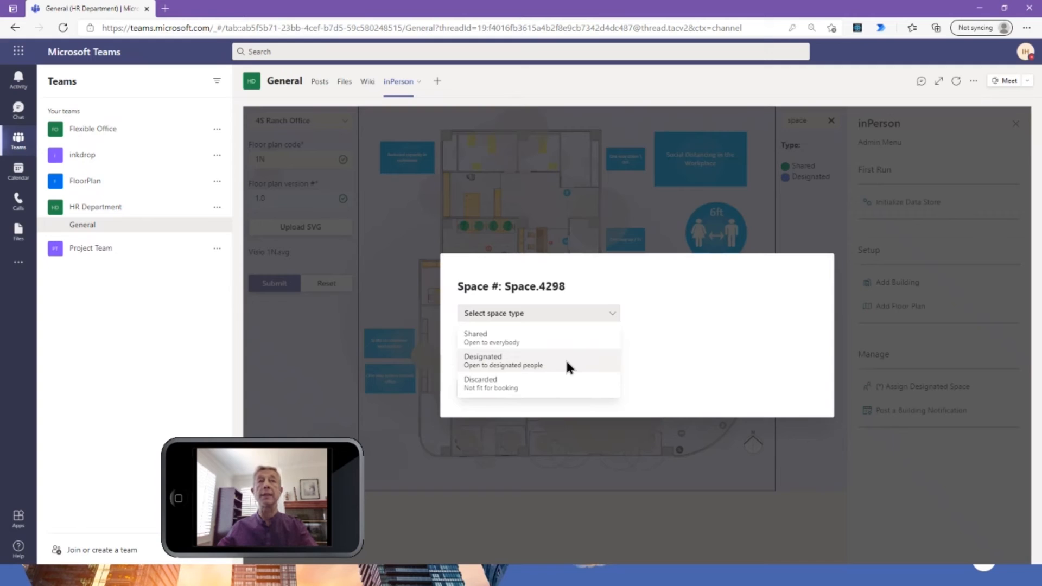
click(481, 335)
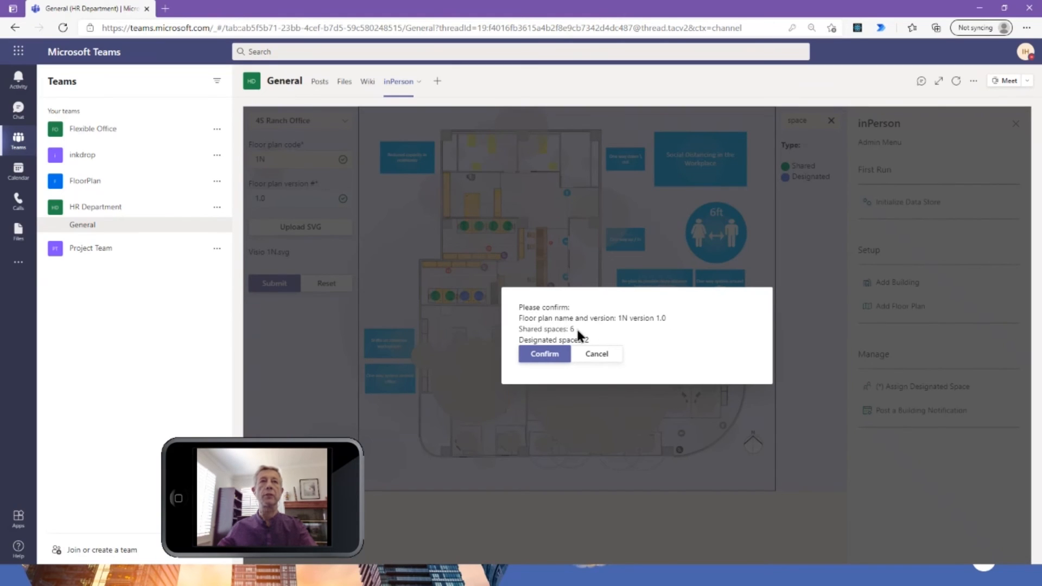
click(546, 357)
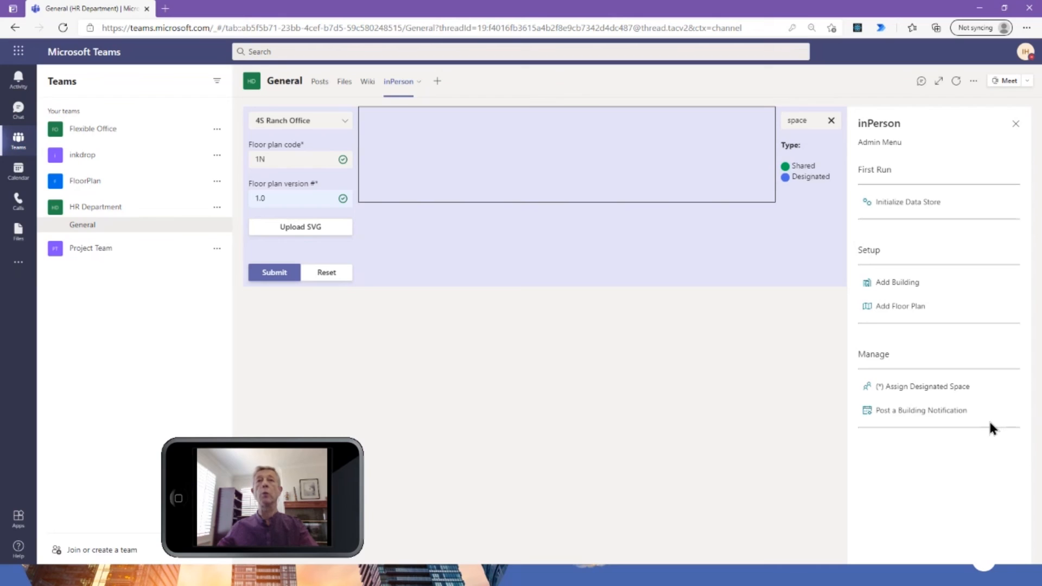
Step: Open the new building notification form to view its fields, and close the admin menu
click(917, 411)
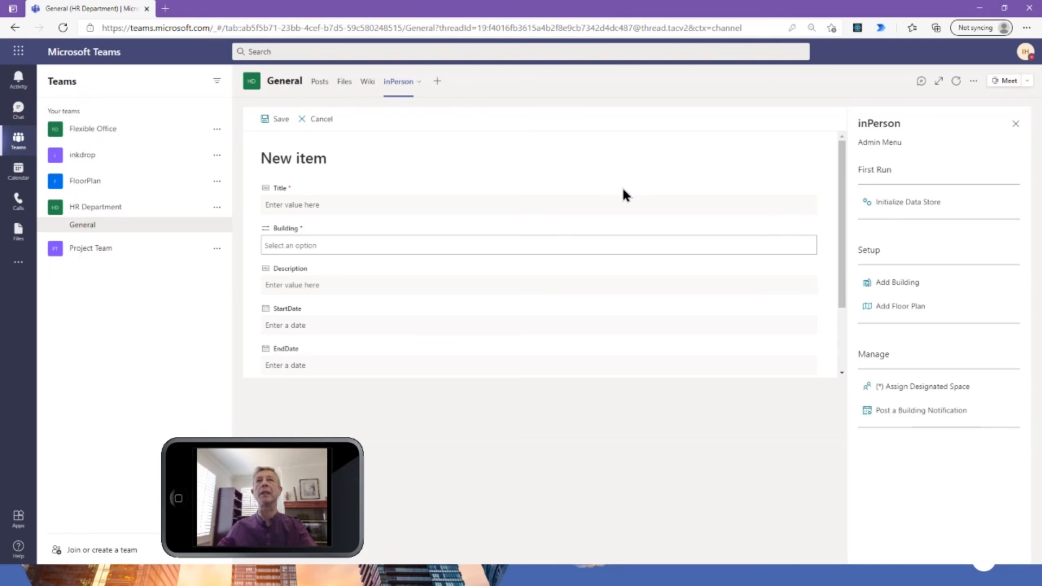
click(1014, 126)
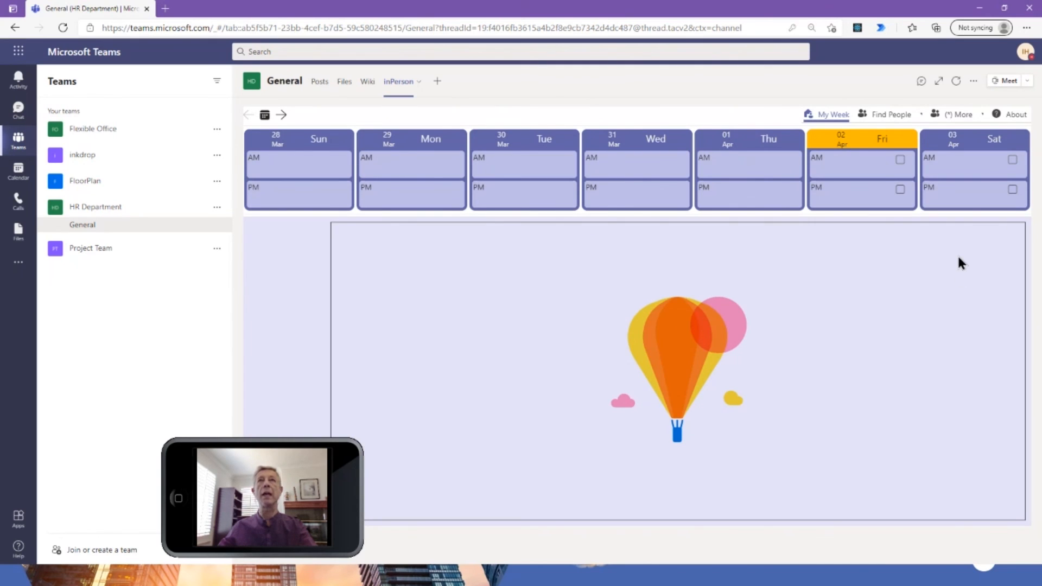
Step: Start a booking for Friday, April 2 PM, choosing building 4S Ranch Office and floor plan 1N
click(899, 189)
click(966, 116)
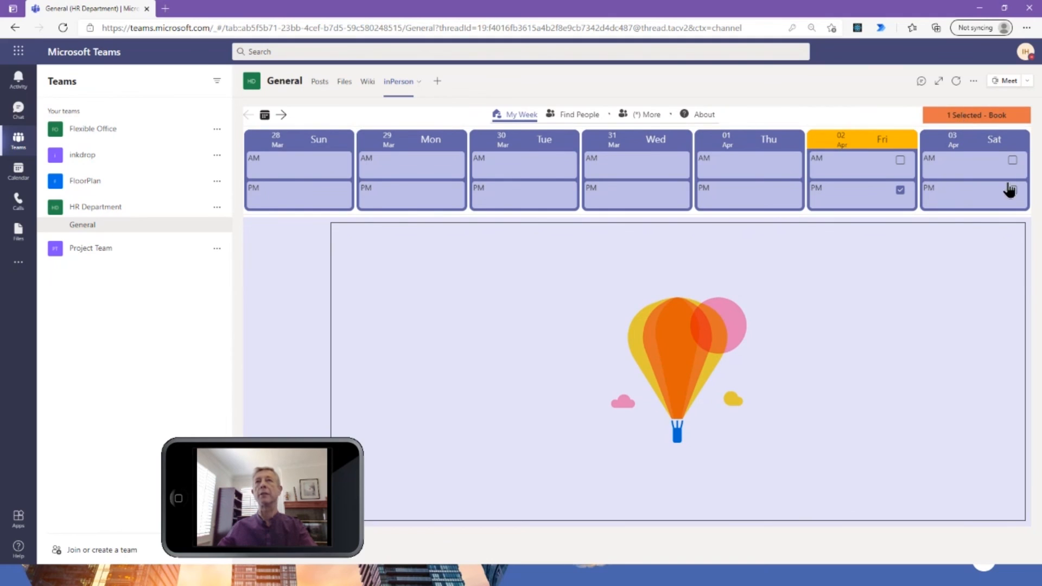
click(493, 344)
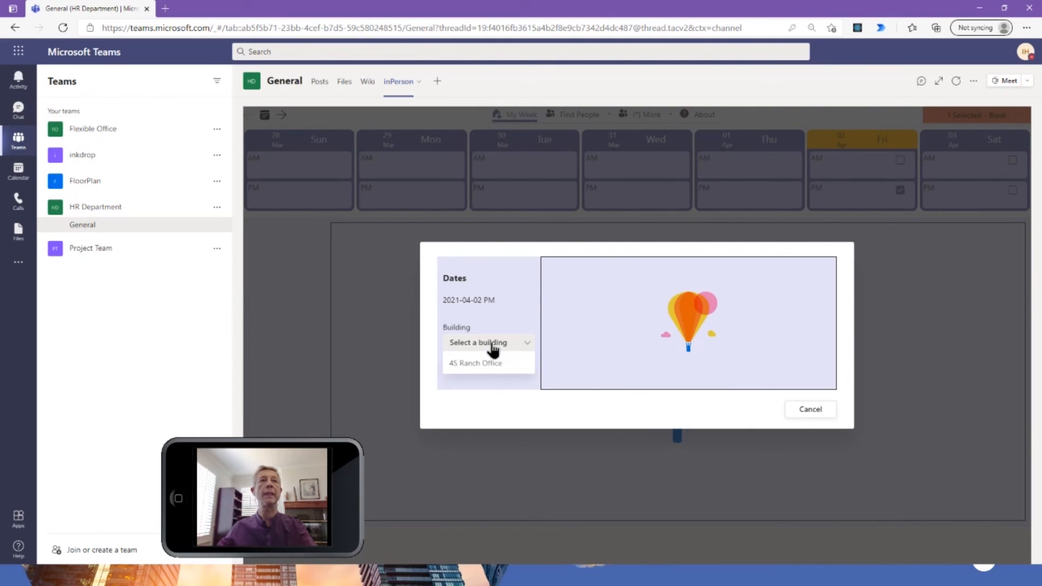
click(493, 365)
click(491, 380)
click(456, 402)
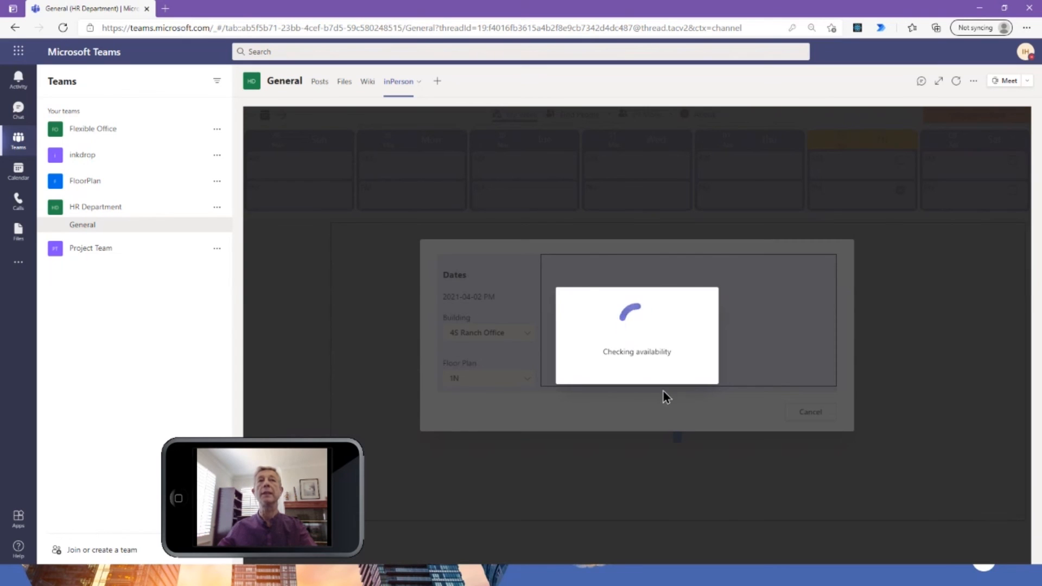